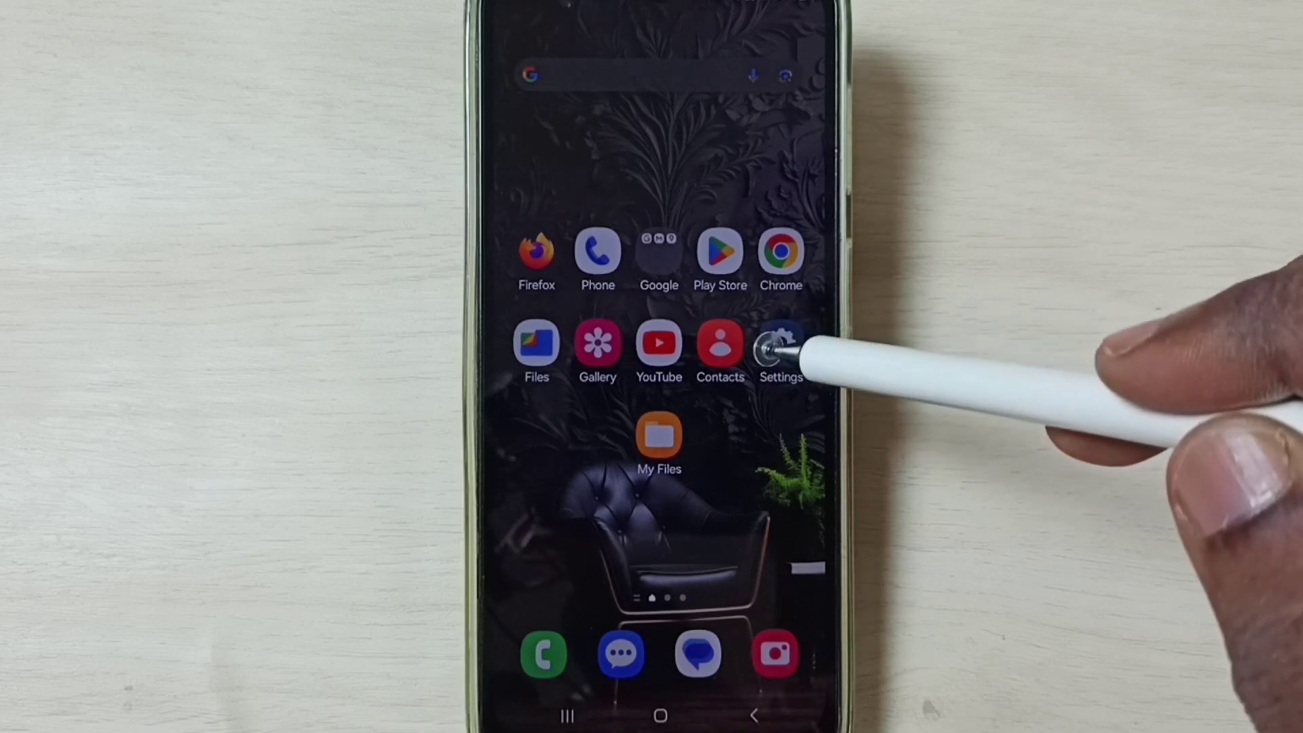
# - Launch Samsung Settings and scroll down to General management
pyautogui.click(782, 351)
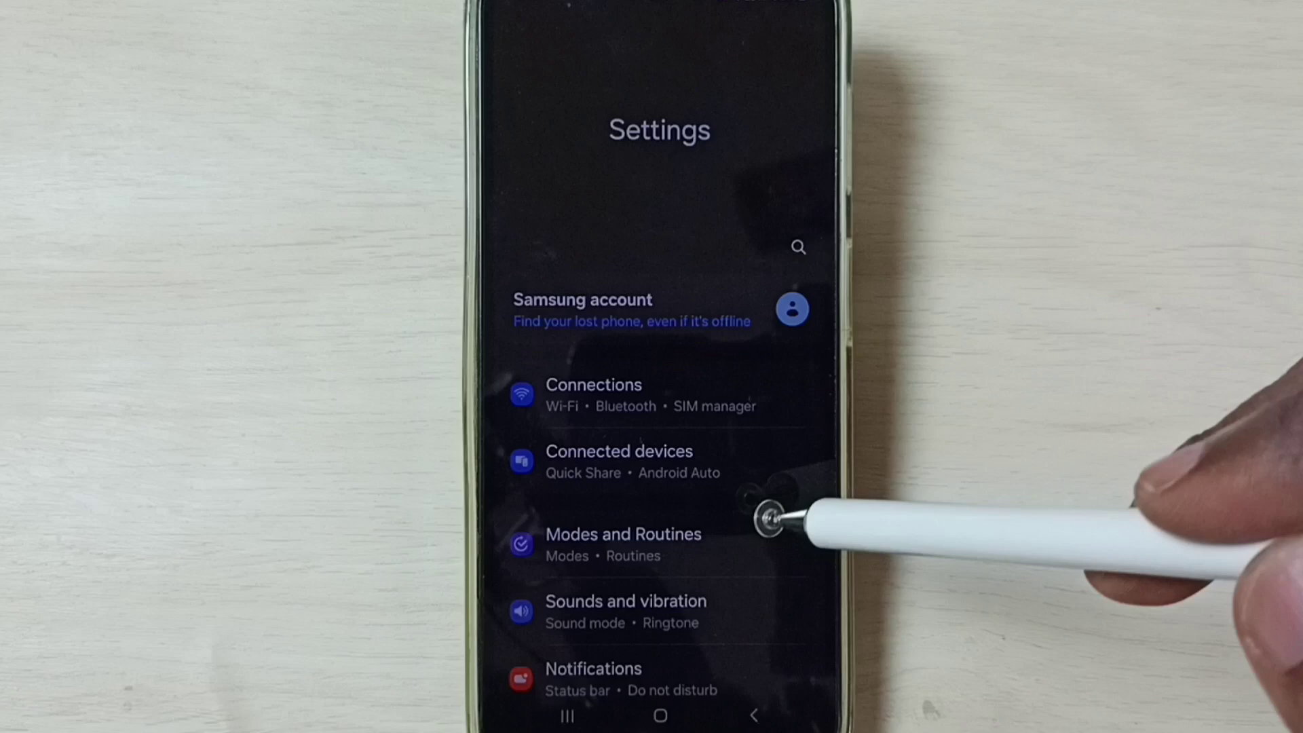
pyautogui.moveTo(776, 533); pyautogui.dragTo(779, 153)
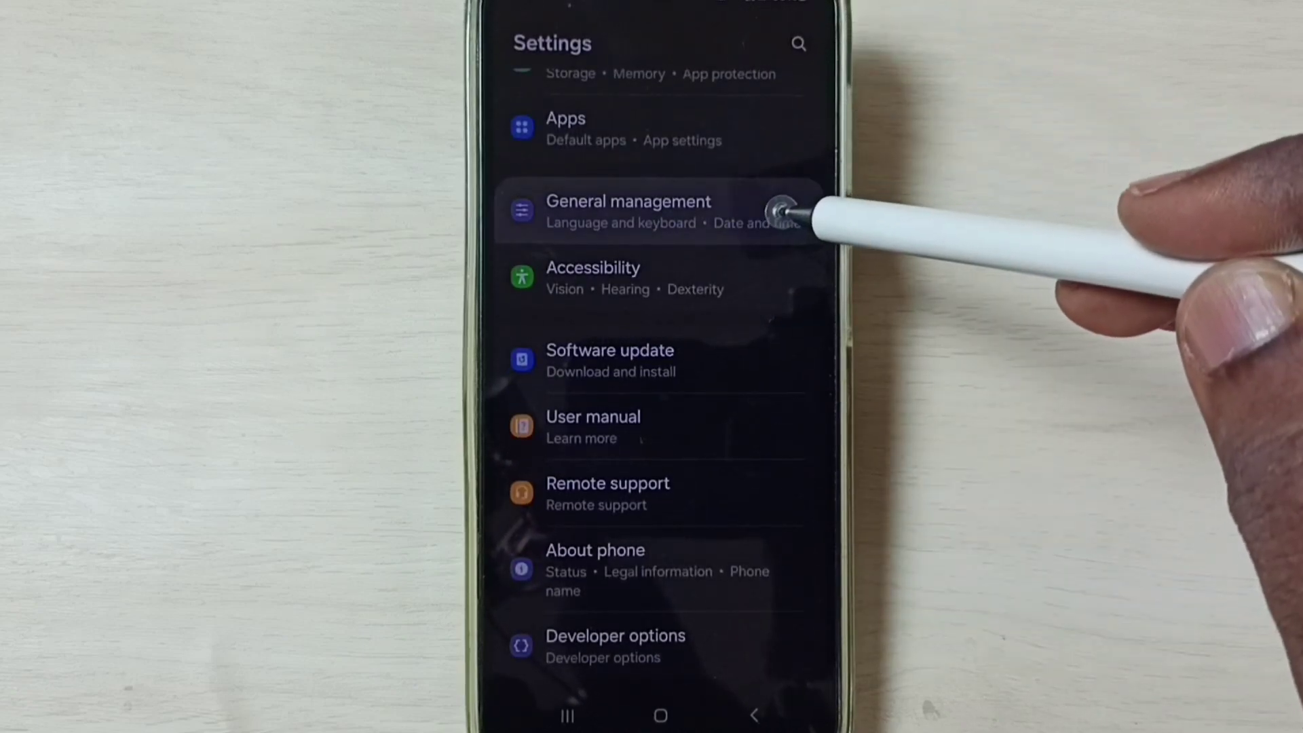
pyautogui.click(782, 213)
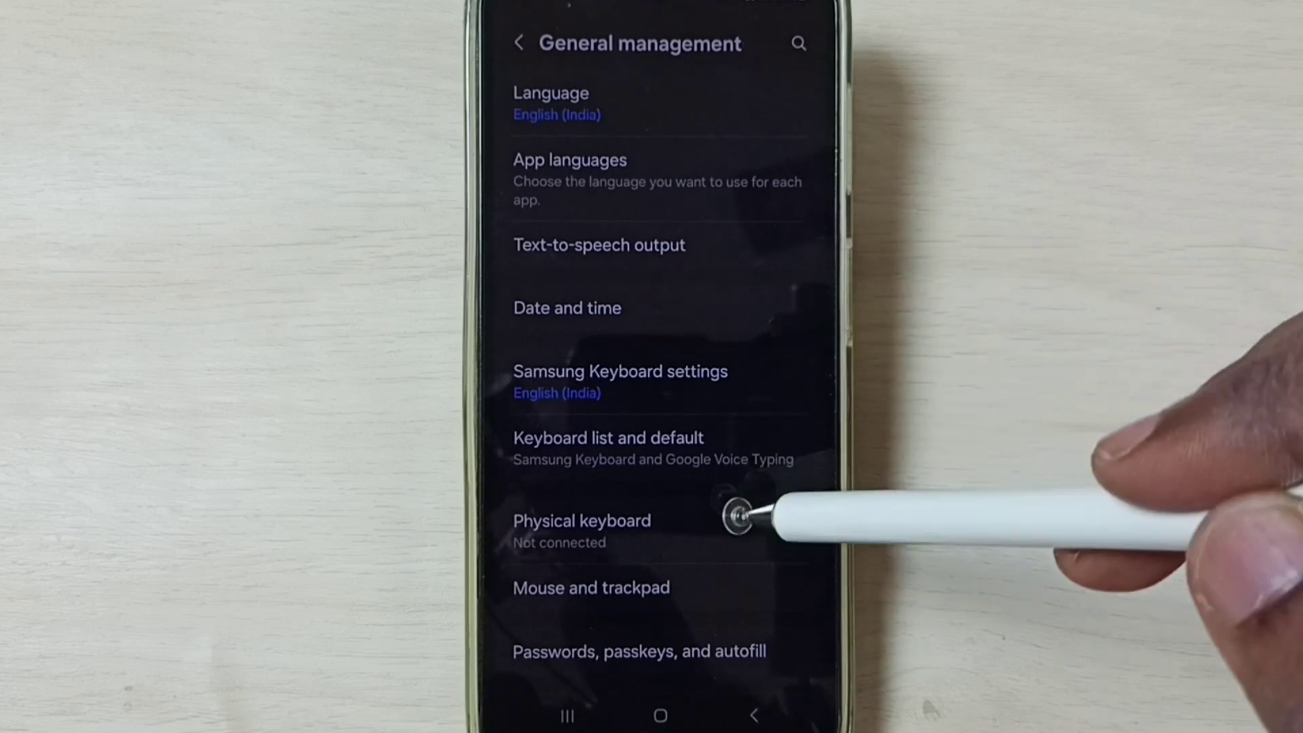
pyautogui.moveTo(740, 518); pyautogui.dragTo(768, 183)
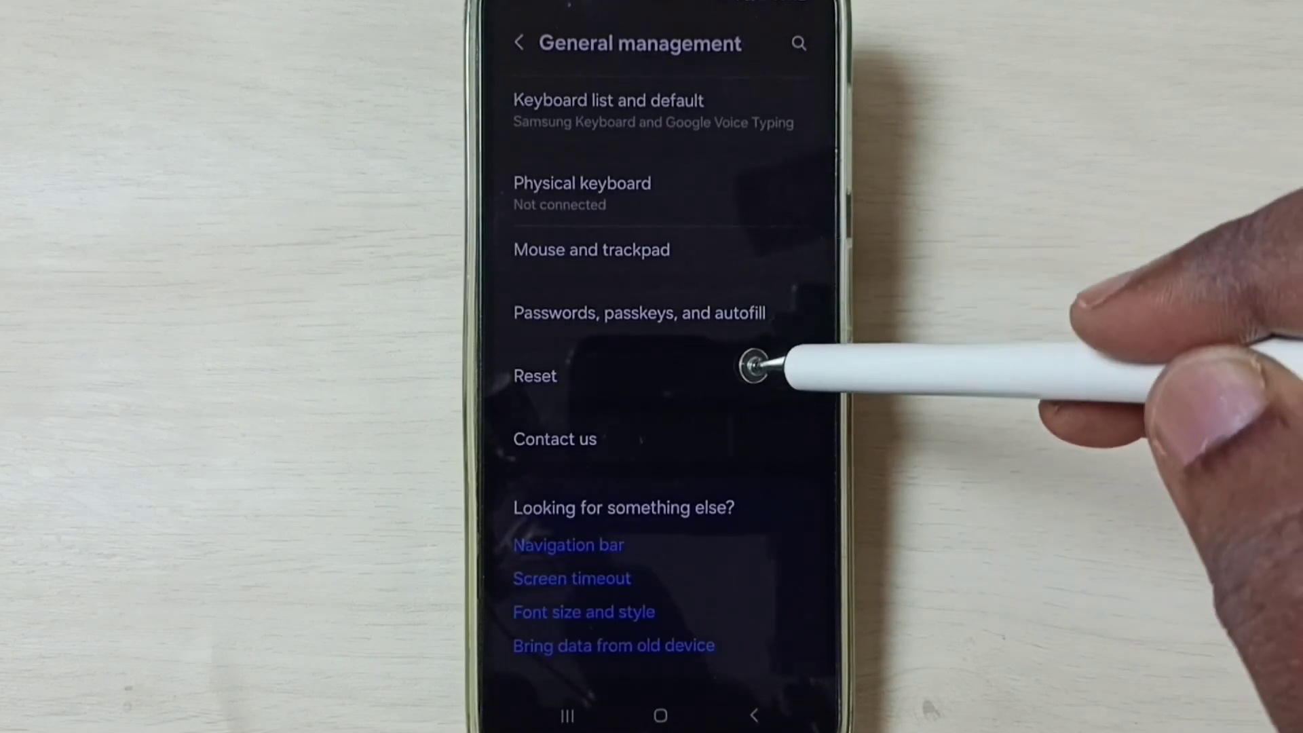
# - Go to Reset, then to Reset mobile network settings
pyautogui.click(753, 374)
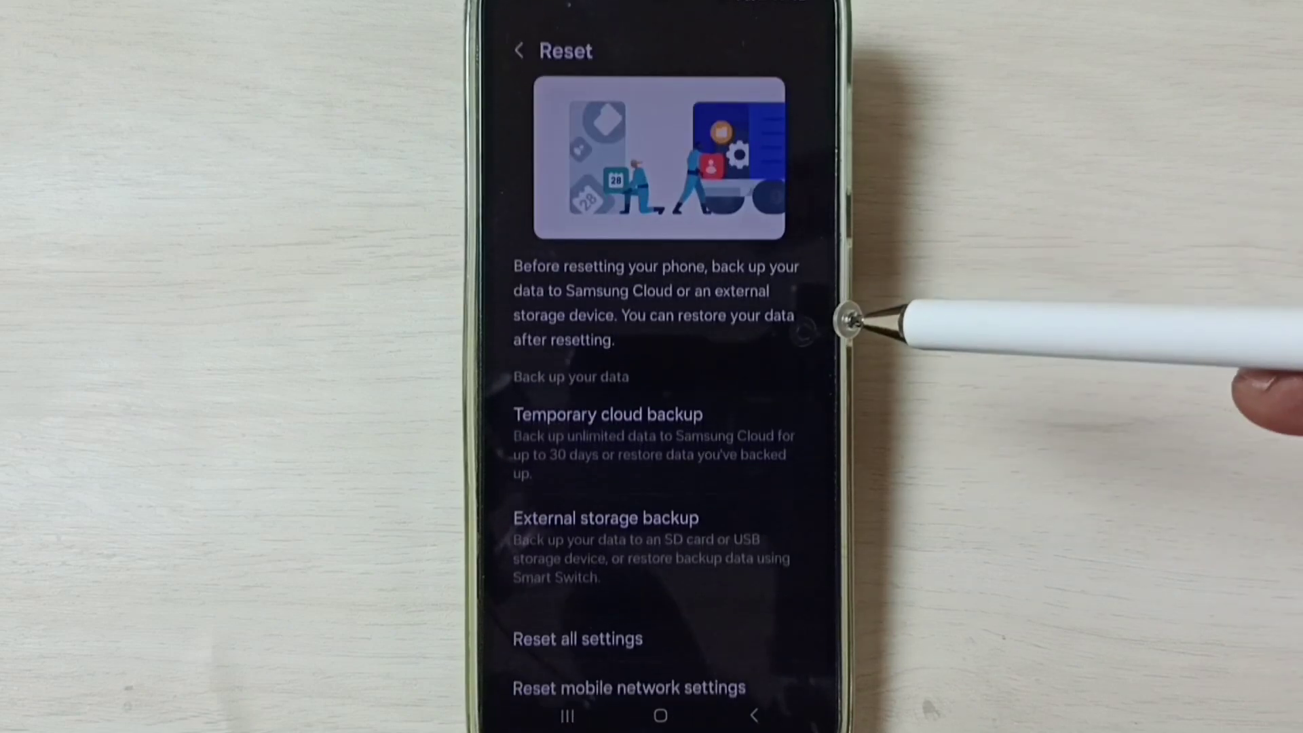
pyautogui.moveTo(772, 489); pyautogui.dragTo(769, 255)
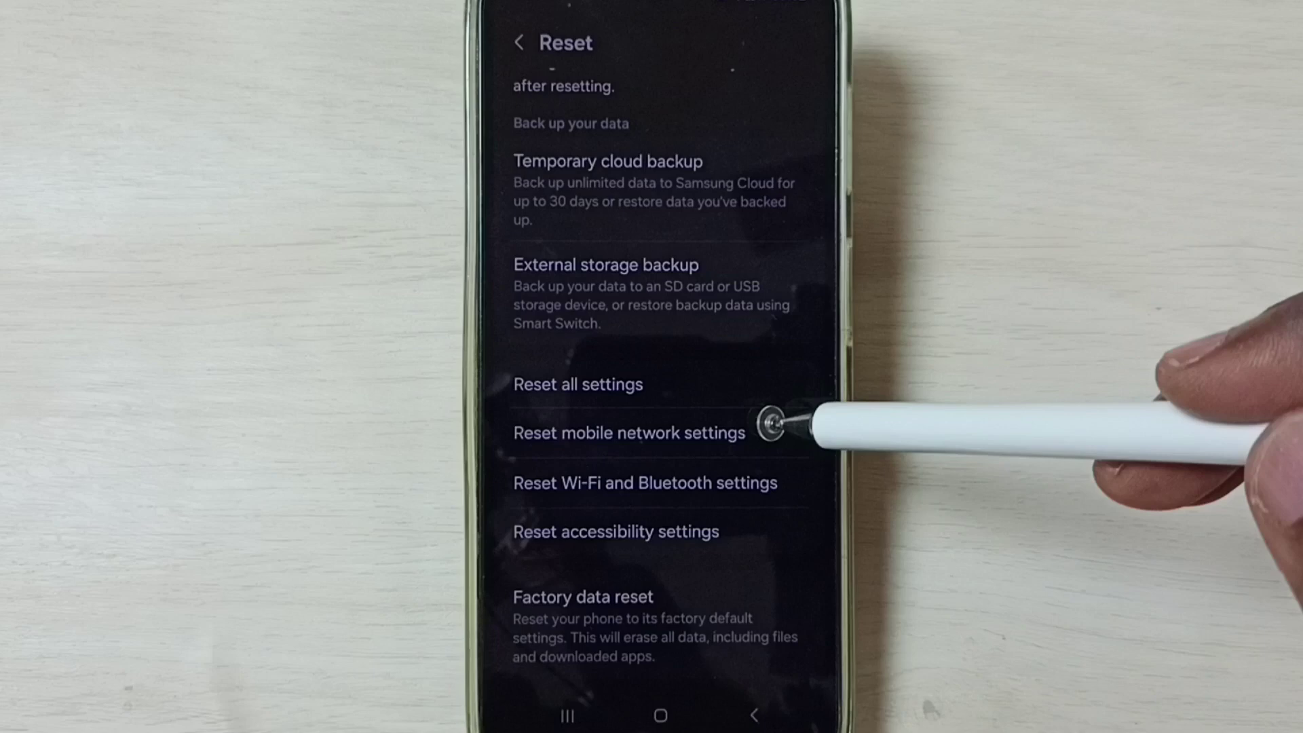
pyautogui.click(784, 428)
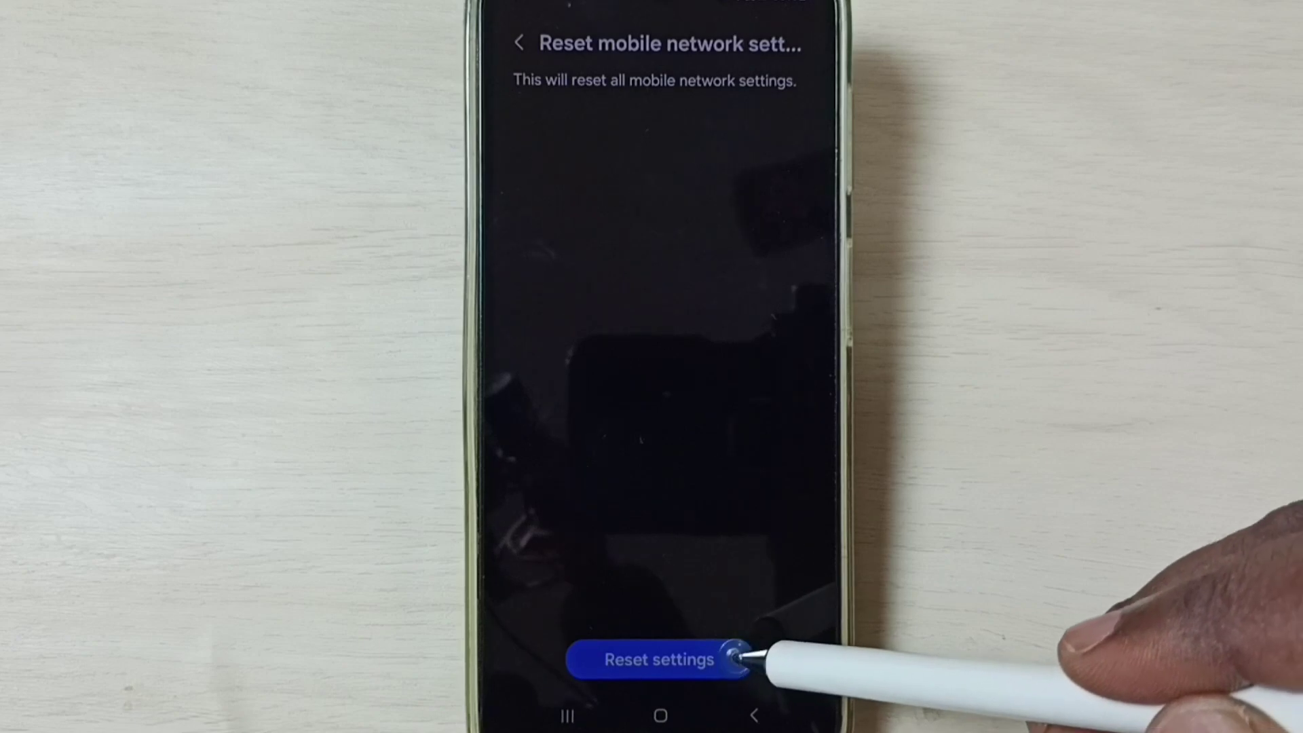
# - Confirm the mobile network settings reset, then return to the home screen
pyautogui.click(737, 659)
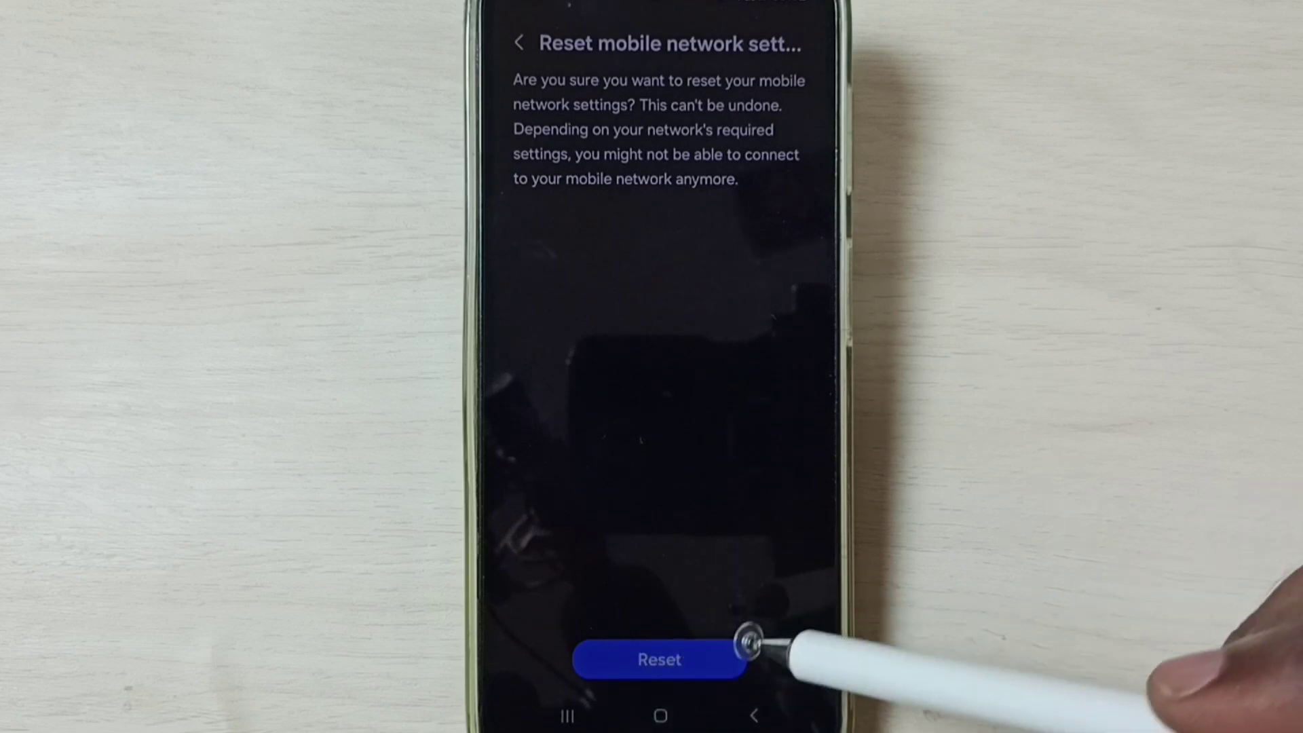
pyautogui.click(565, 718)
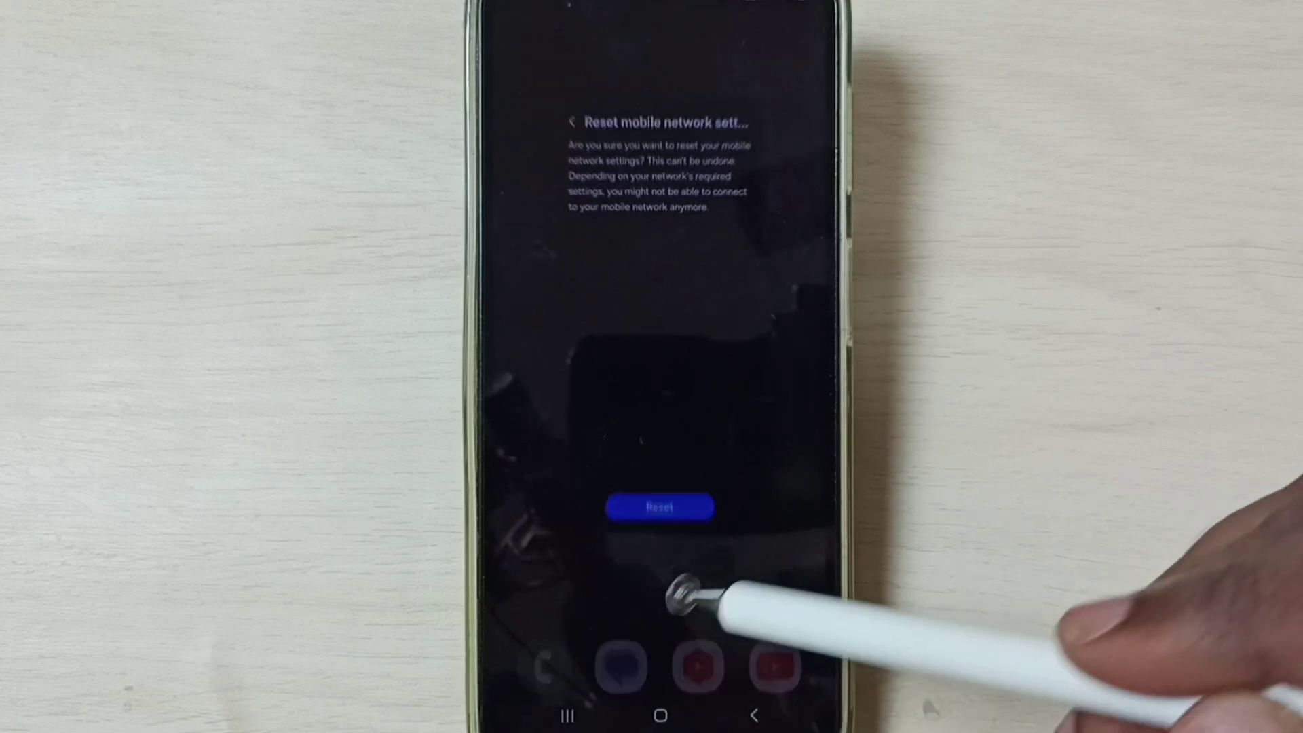
# - Clear Settings from Recents, relaunch it, and go to Connections
pyautogui.moveTo(699, 510); pyautogui.dragTo(750, 180)
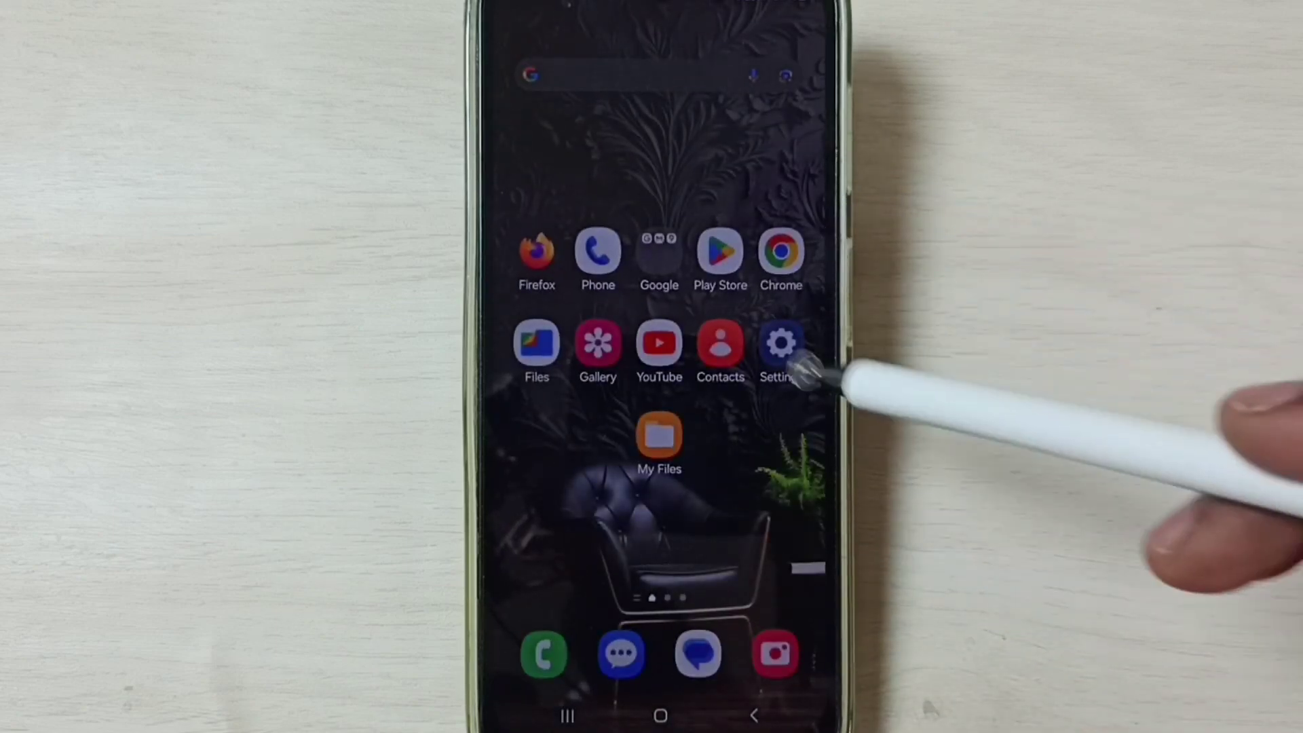
pyautogui.click(782, 344)
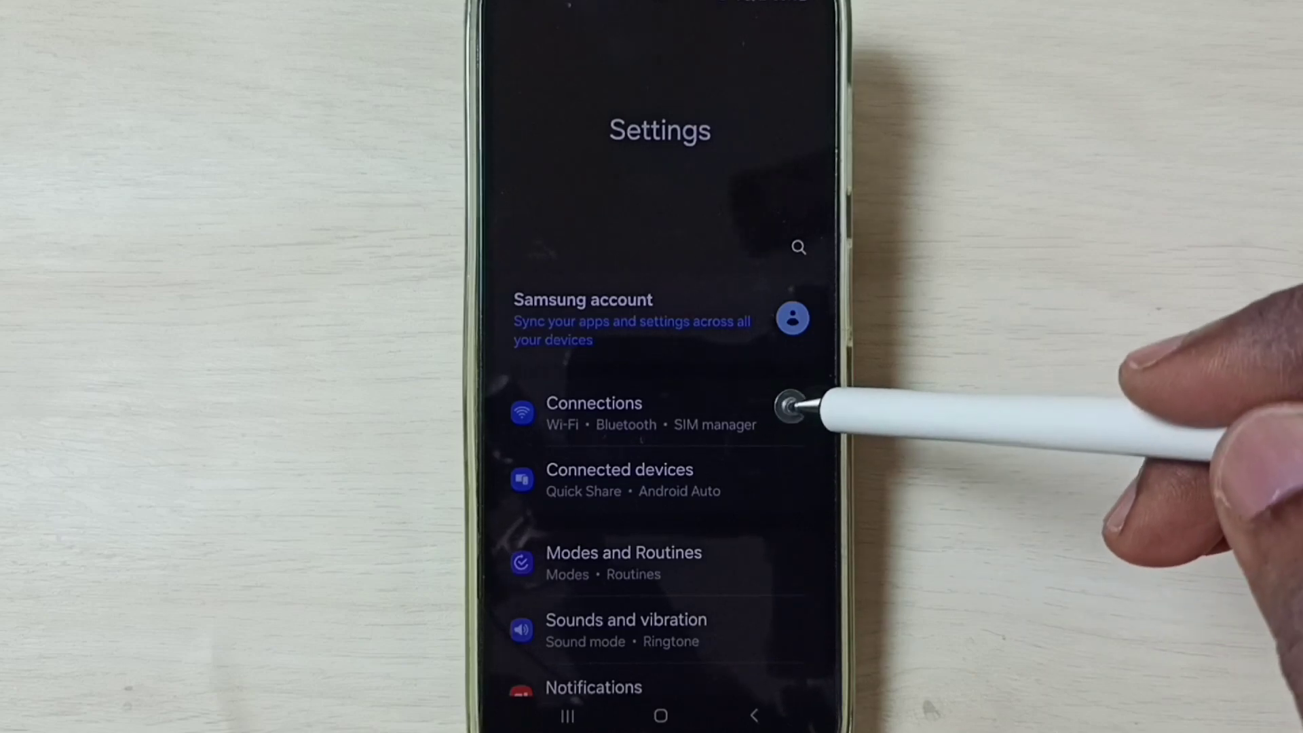
pyautogui.click(794, 407)
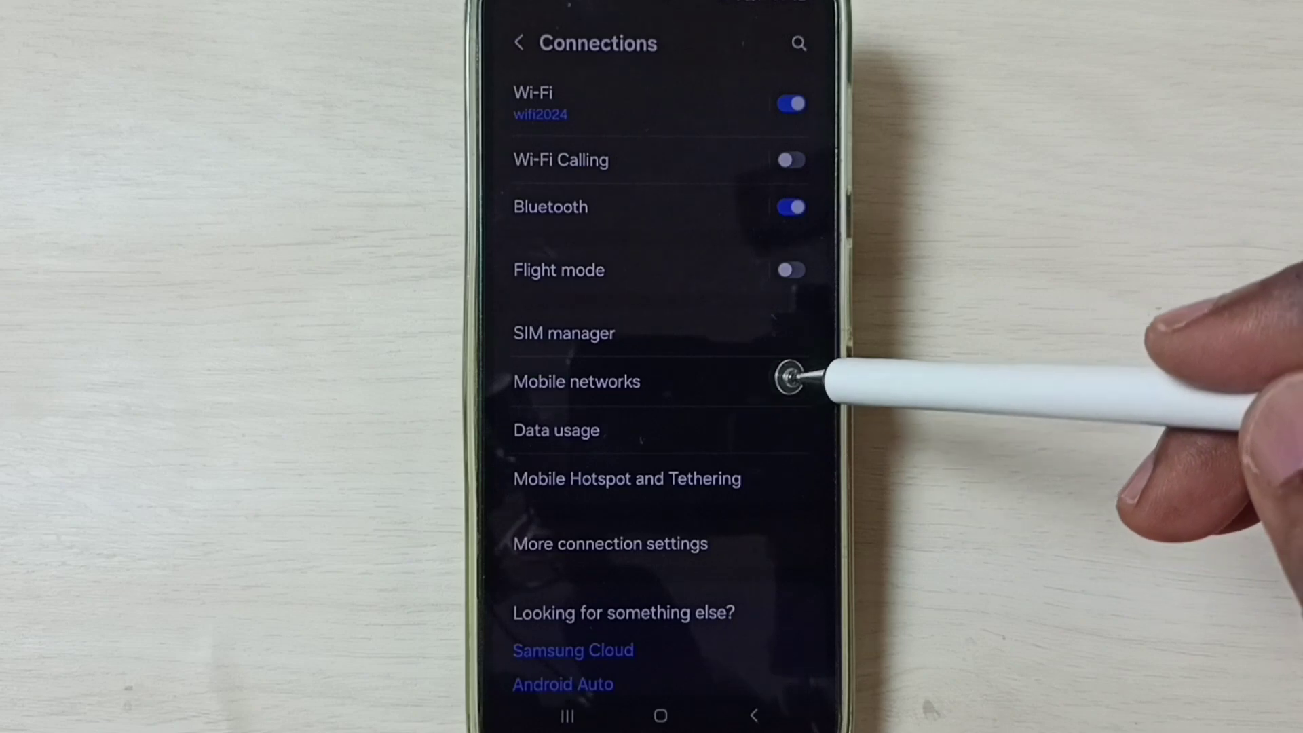
# - Choose 5G/LTE/3G/2G (auto connect) as the network mode under Mobile networks
pyautogui.click(791, 379)
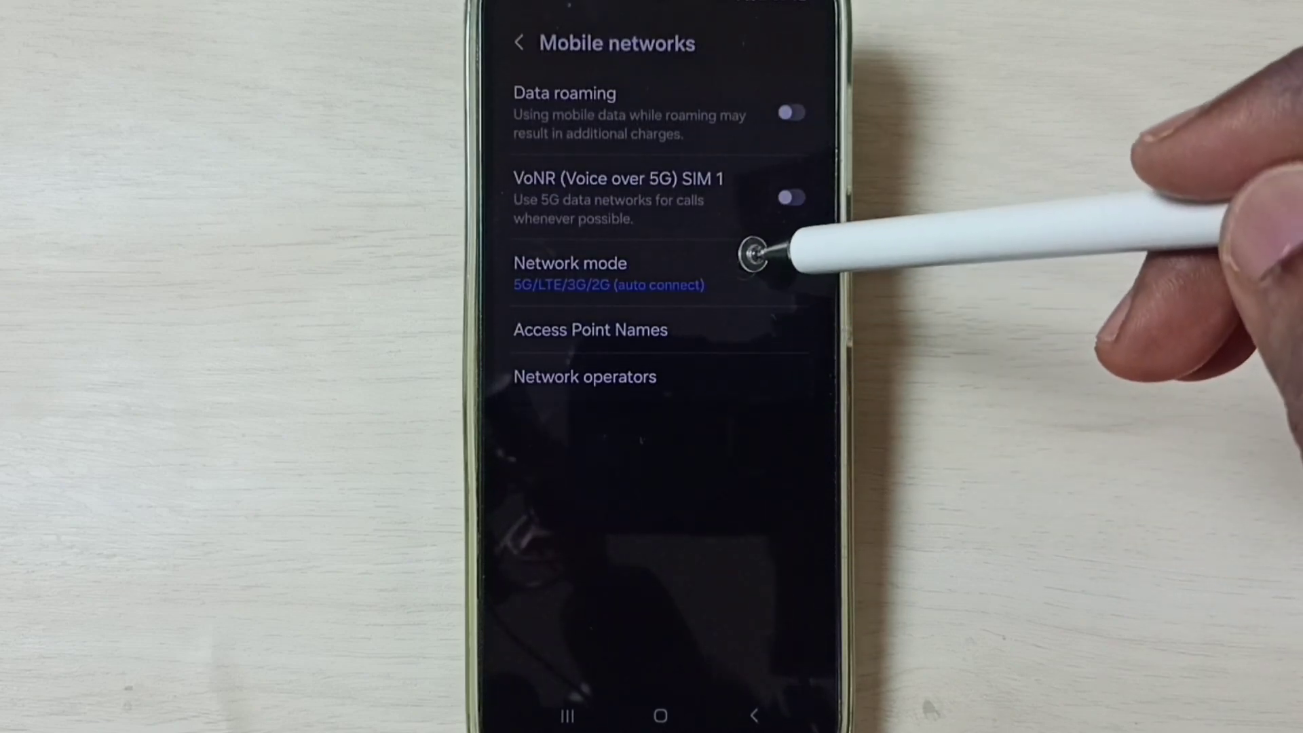
pyautogui.click(780, 267)
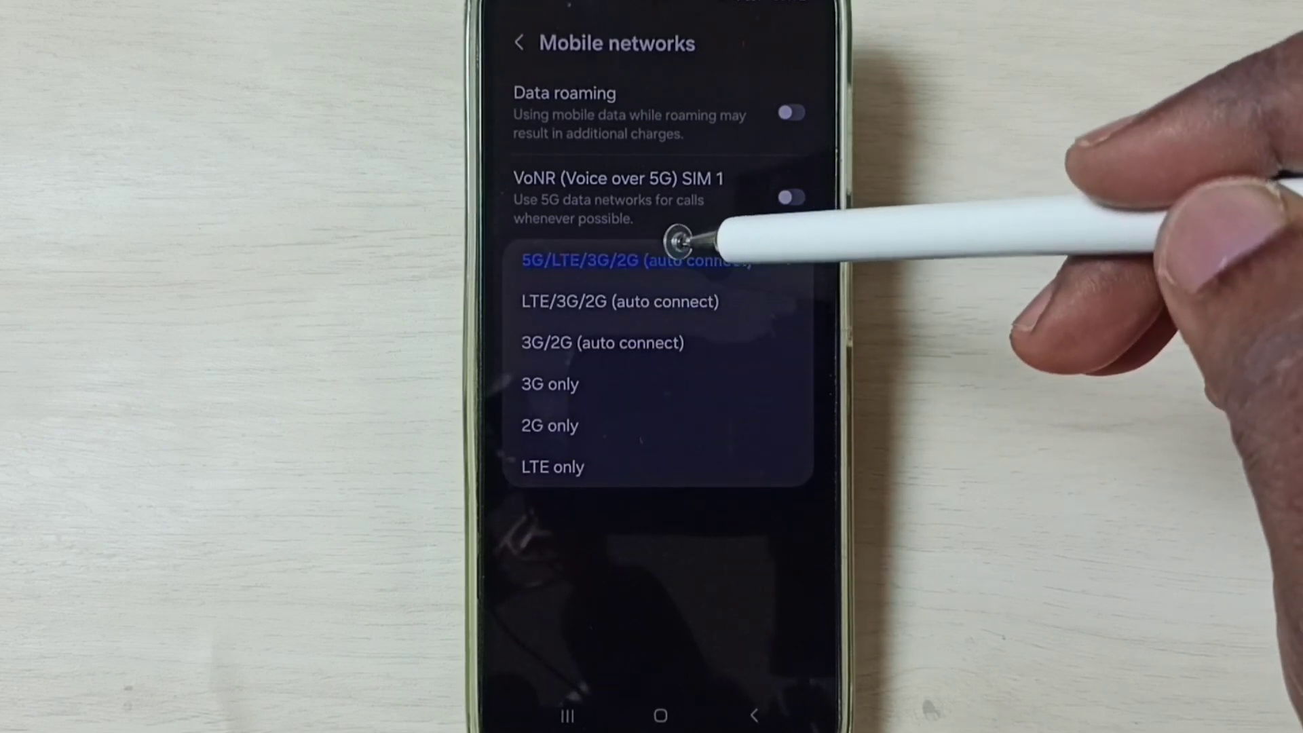
pyautogui.click(705, 260)
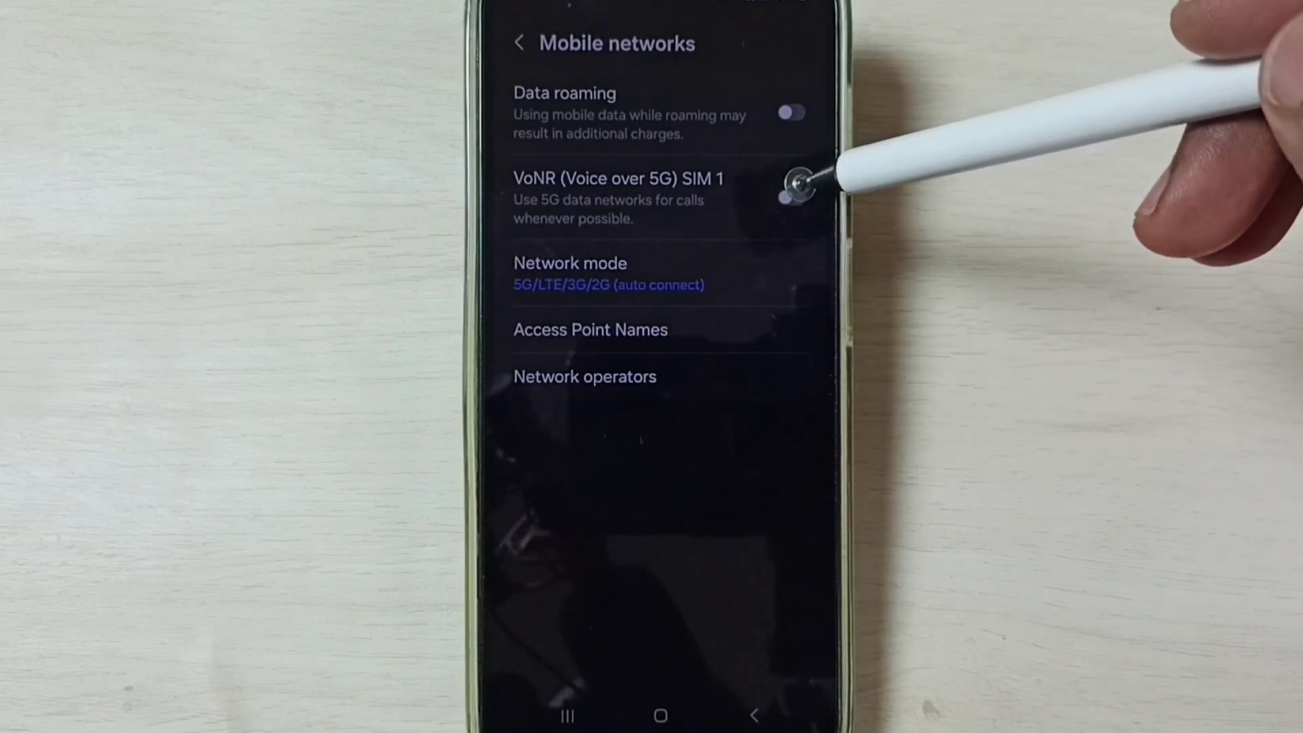
# - Switch on the VoNR (Voice over 5G) SIM 1 and Data roaming toggles
pyautogui.click(795, 194)
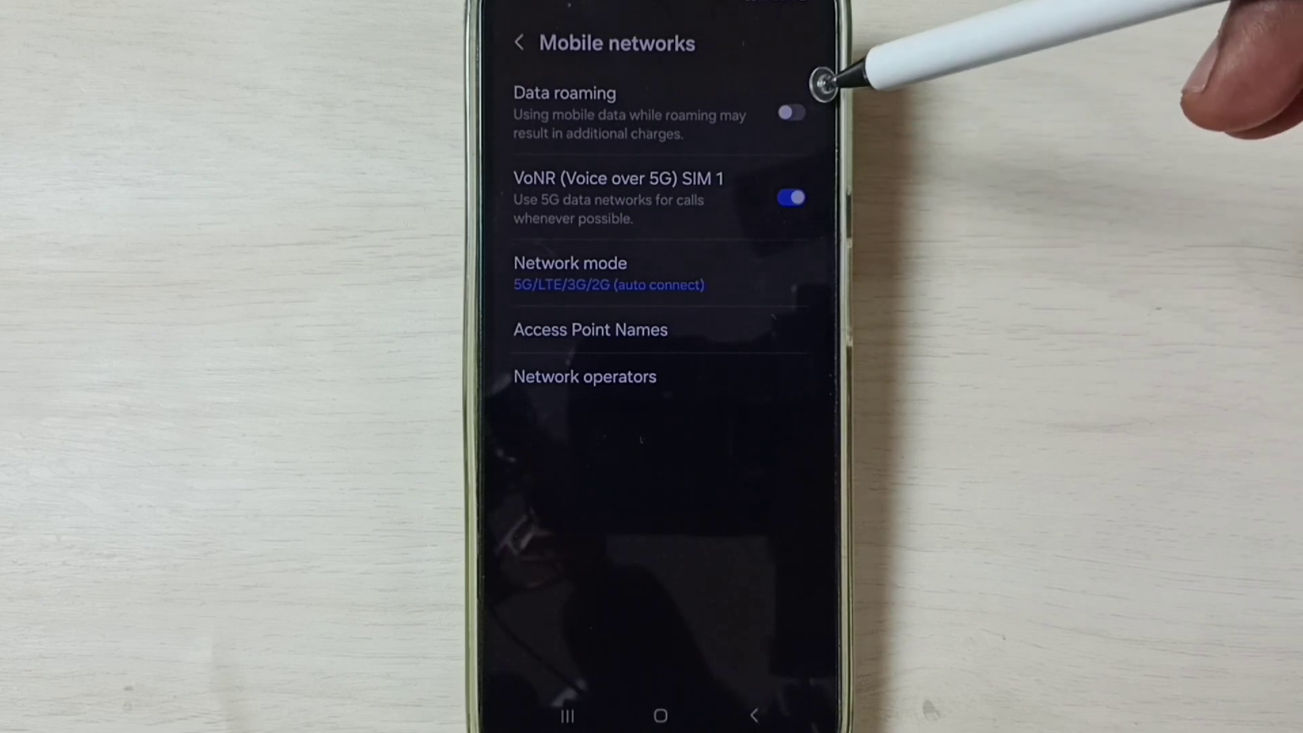
pyautogui.click(792, 110)
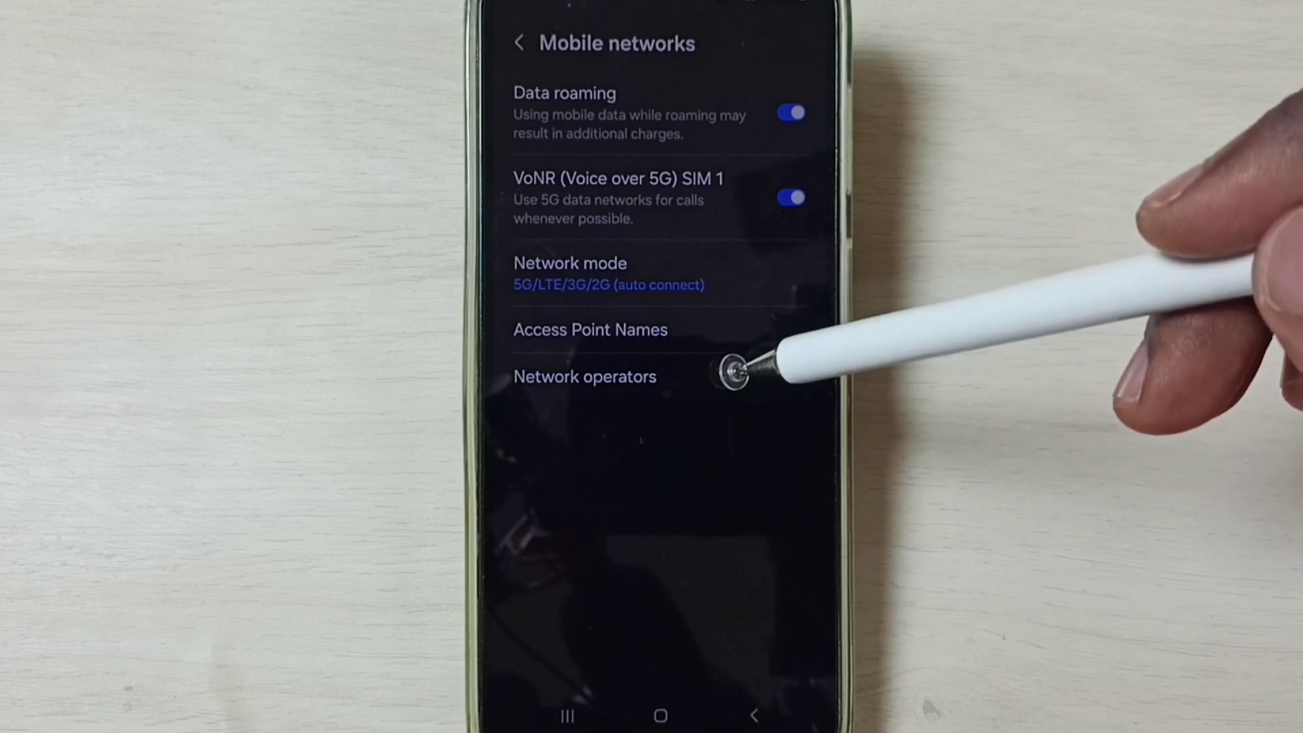
# - Keep Network operators on Select automatically, then go back to Connections
pyautogui.click(752, 375)
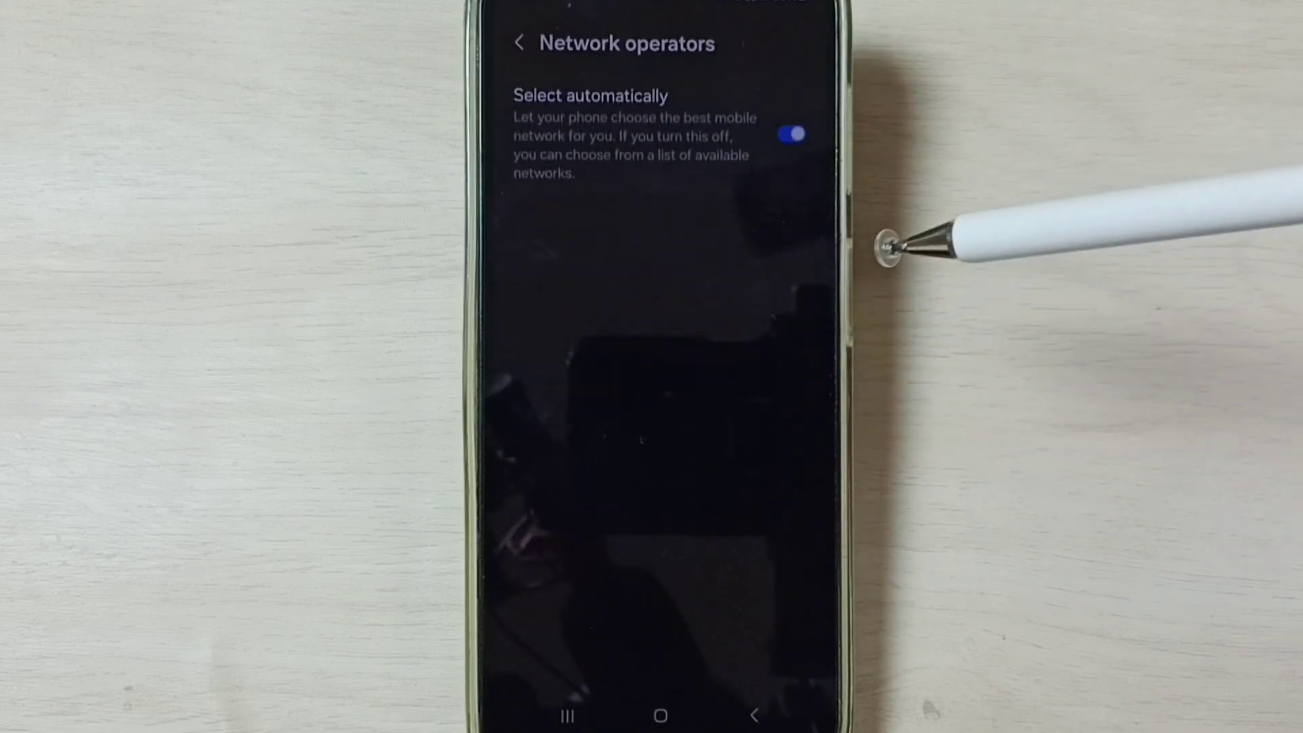
pyautogui.click(794, 133)
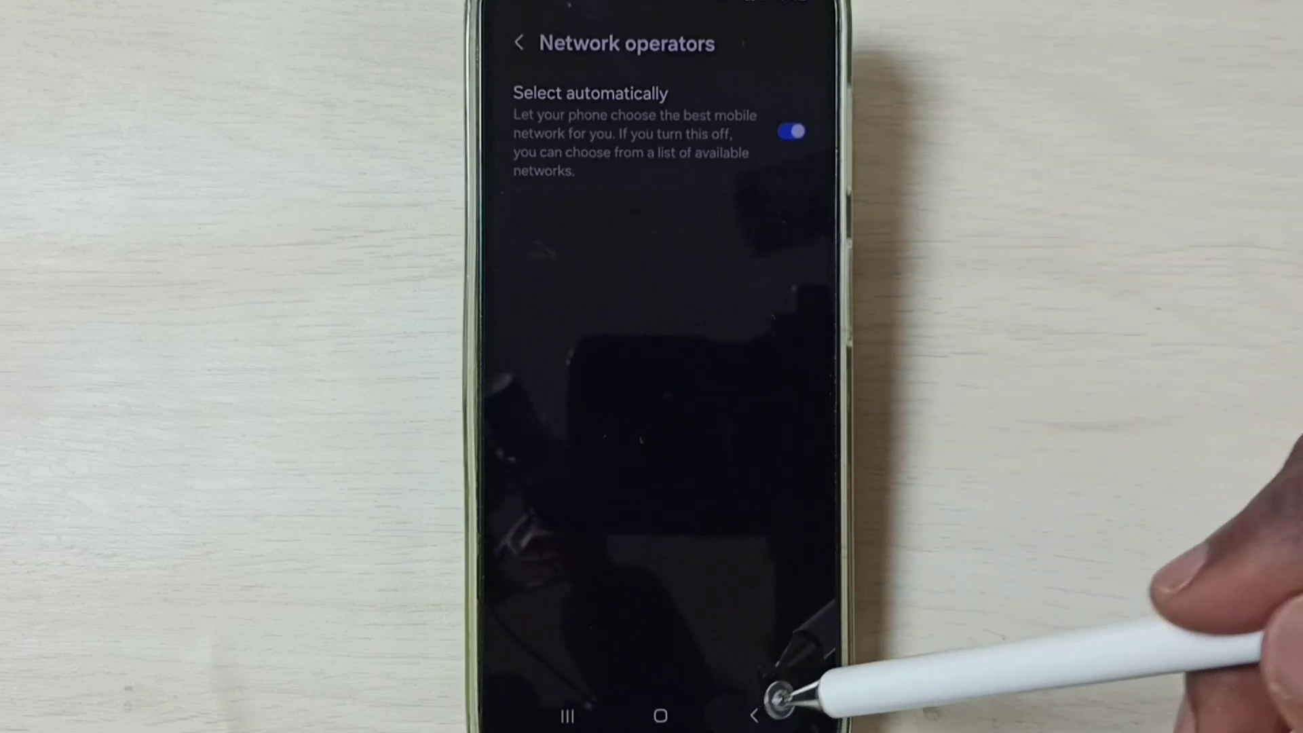
pyautogui.click(768, 705)
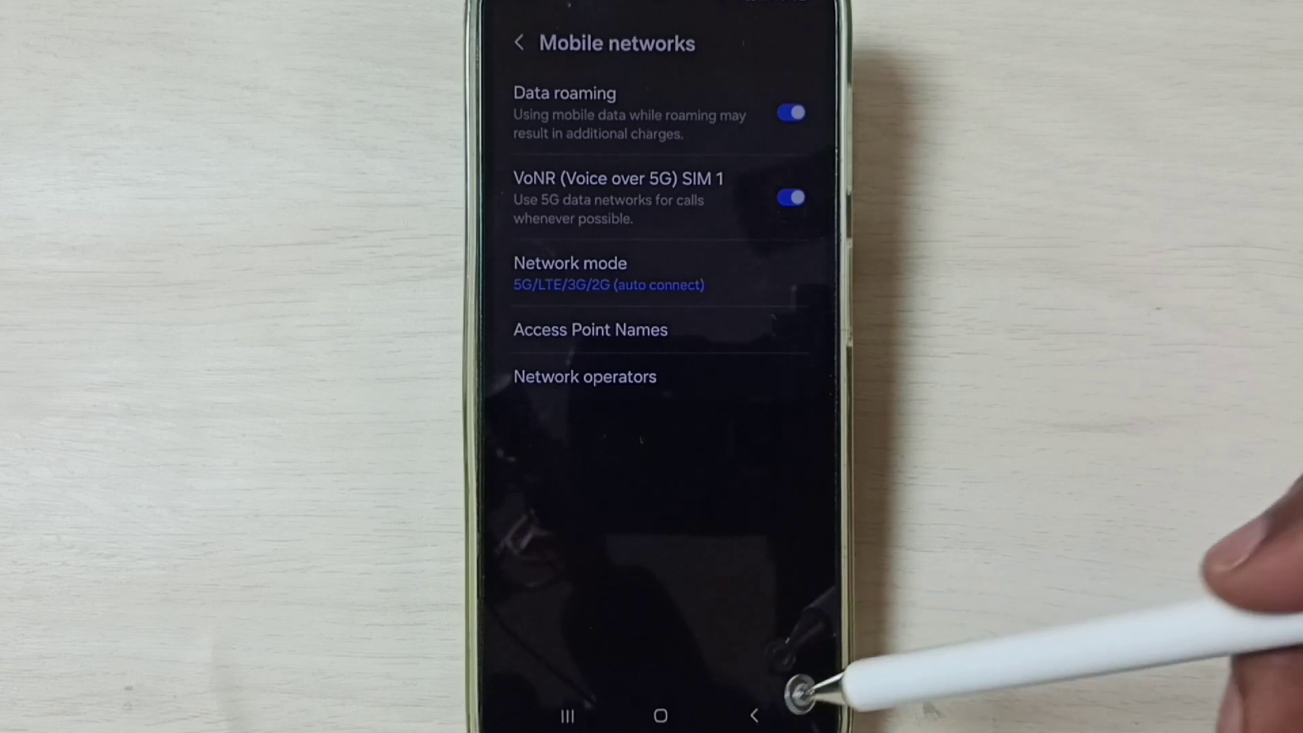
pyautogui.click(769, 708)
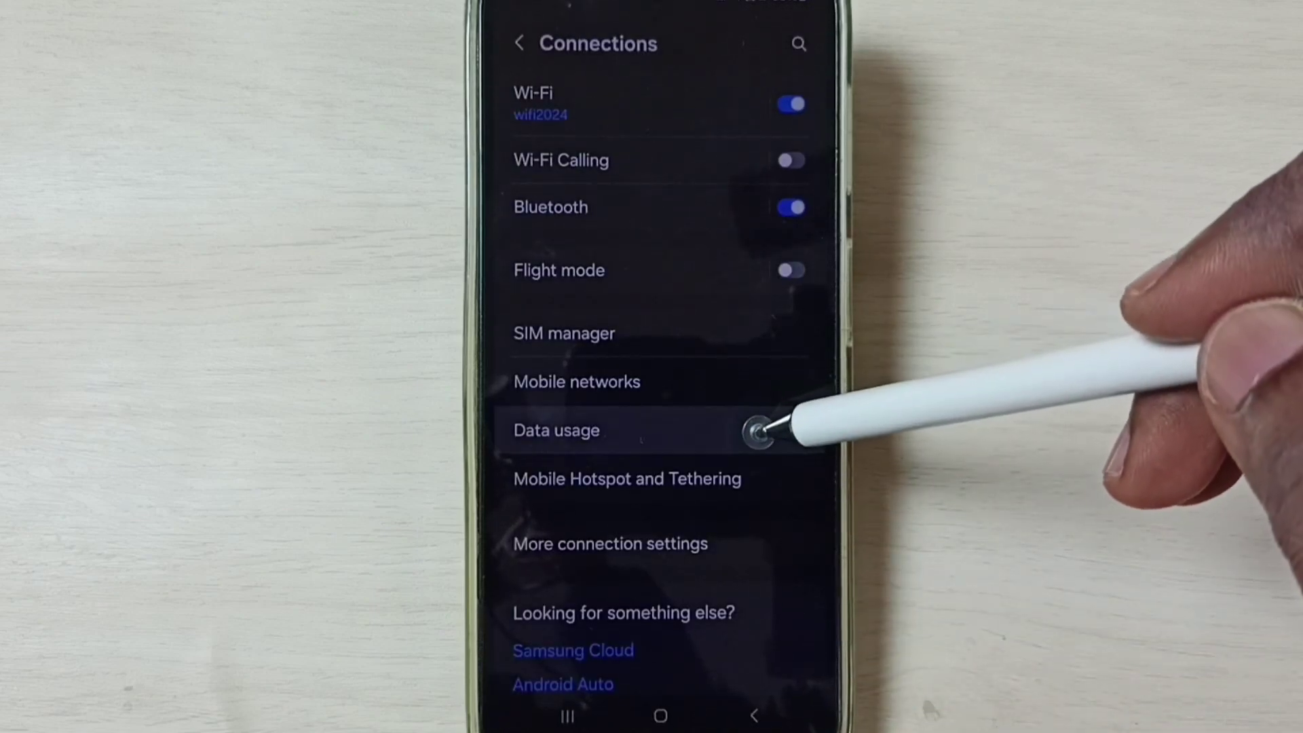
# - Switch on the Mobile data toggle on the Data usage page
pyautogui.click(755, 435)
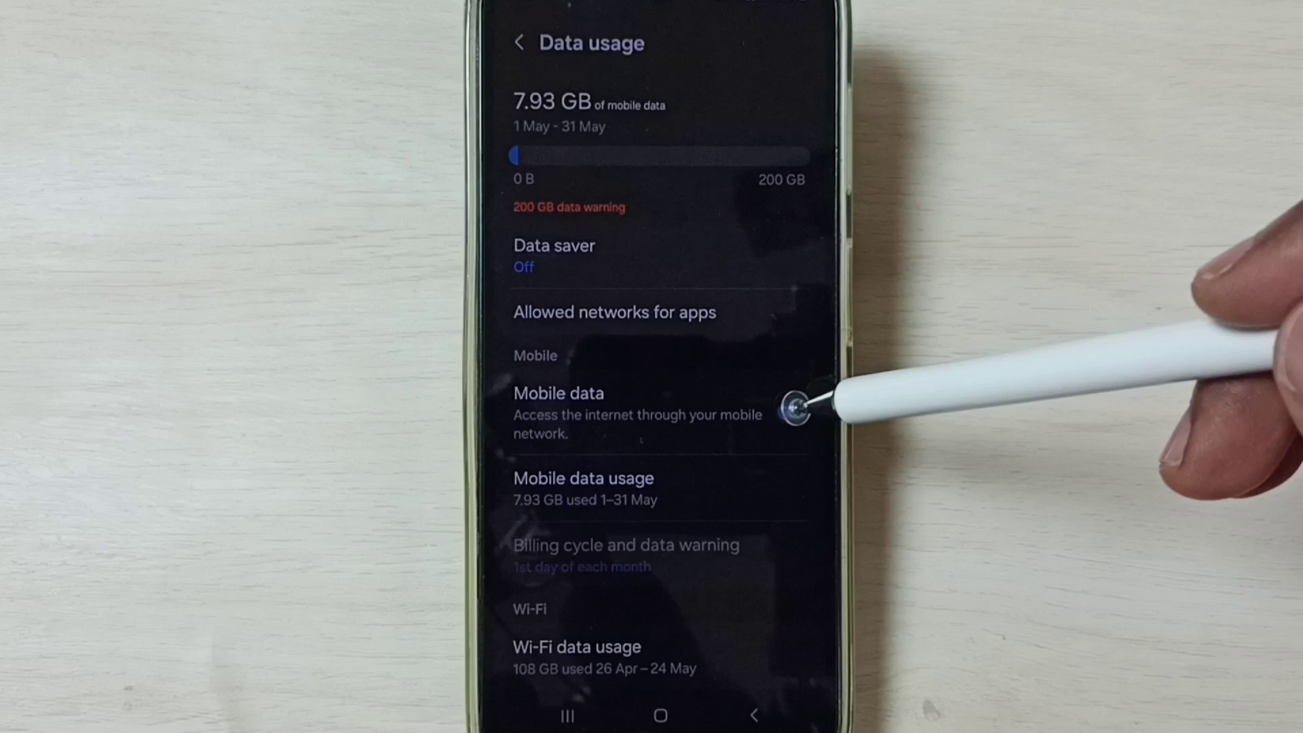
pyautogui.click(805, 402)
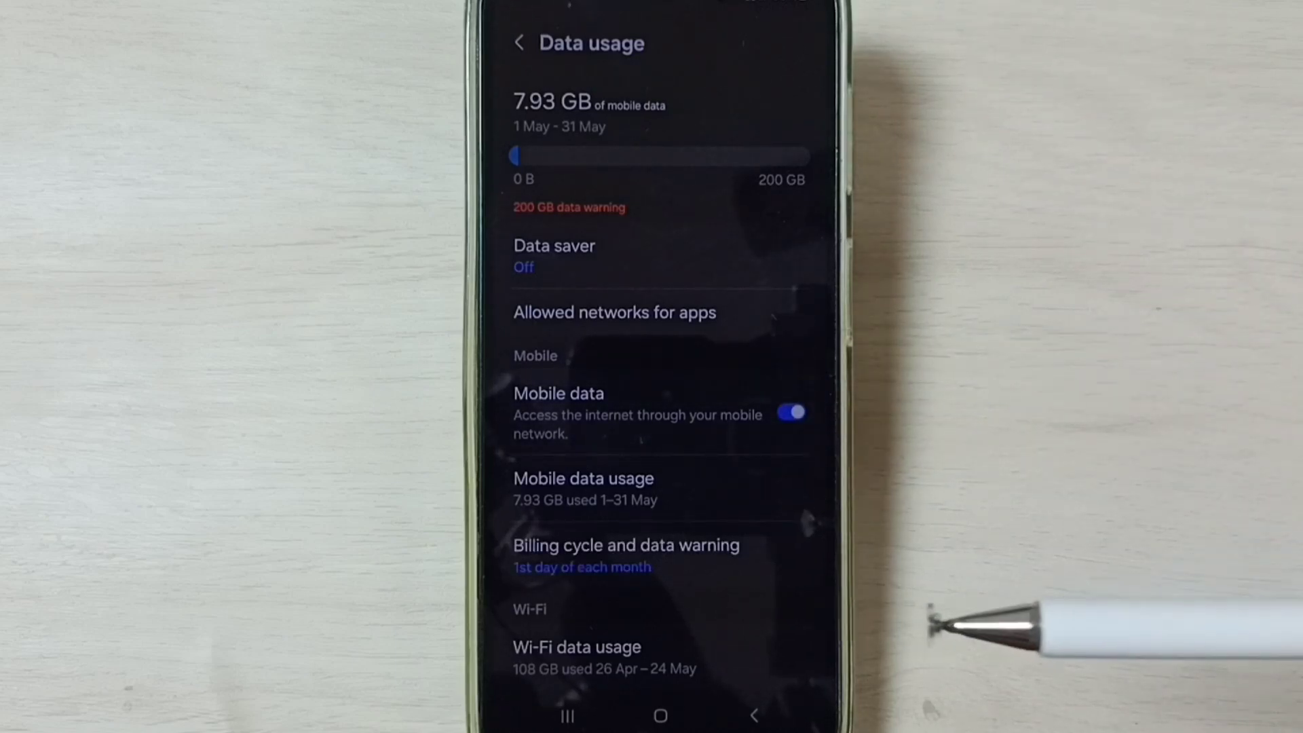